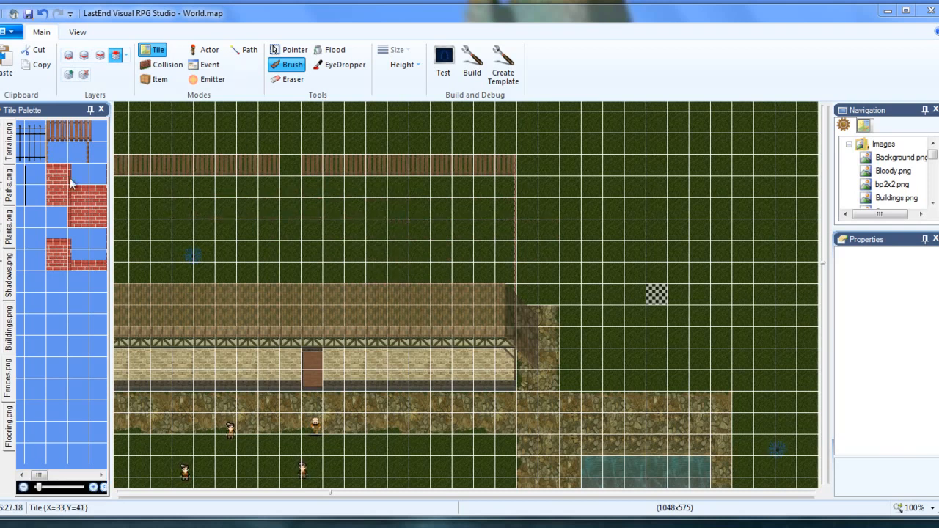
pyautogui.click(58, 133)
pyautogui.press('Left')
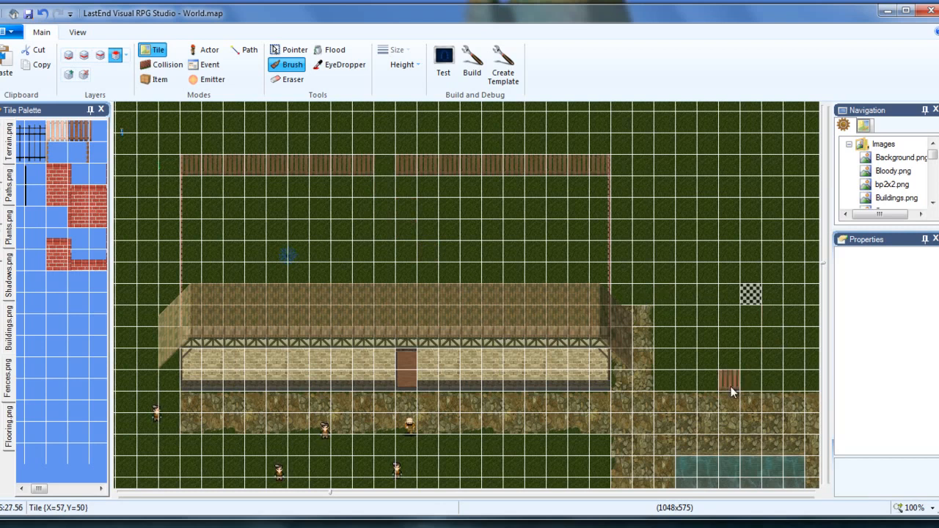
pyautogui.moveTo(696, 391)
pyautogui.mouseDown()
pyautogui.moveTo(660, 382)
pyautogui.moveTo(625, 358)
pyautogui.moveTo(675, 383)
pyautogui.mouseUp()
pyautogui.moveTo(789, 413); pyautogui.dragTo(768, 408)
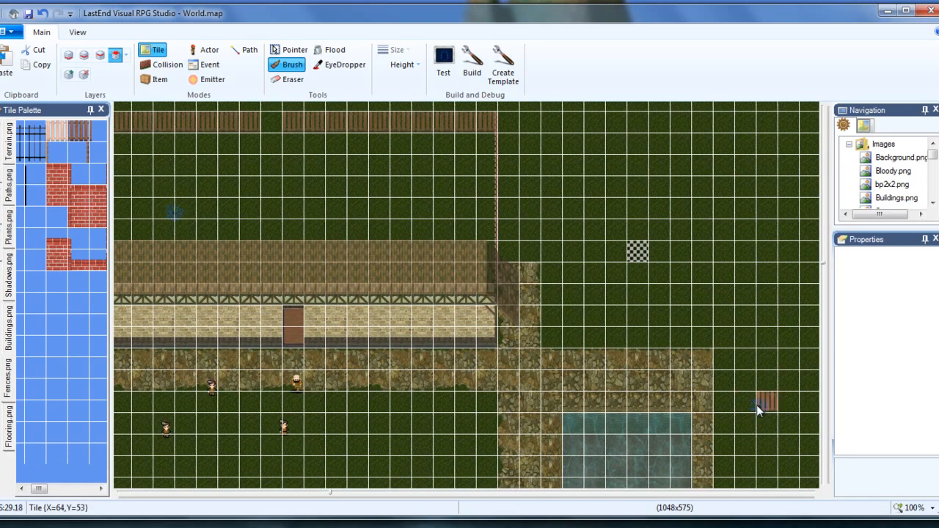
pyautogui.moveTo(561, 312)
pyautogui.mouseDown()
pyautogui.moveTo(527, 245)
pyautogui.moveTo(527, 151)
pyautogui.moveTo(423, 163)
pyautogui.moveTo(381, 195)
pyautogui.moveTo(391, 221)
pyautogui.mouseUp()
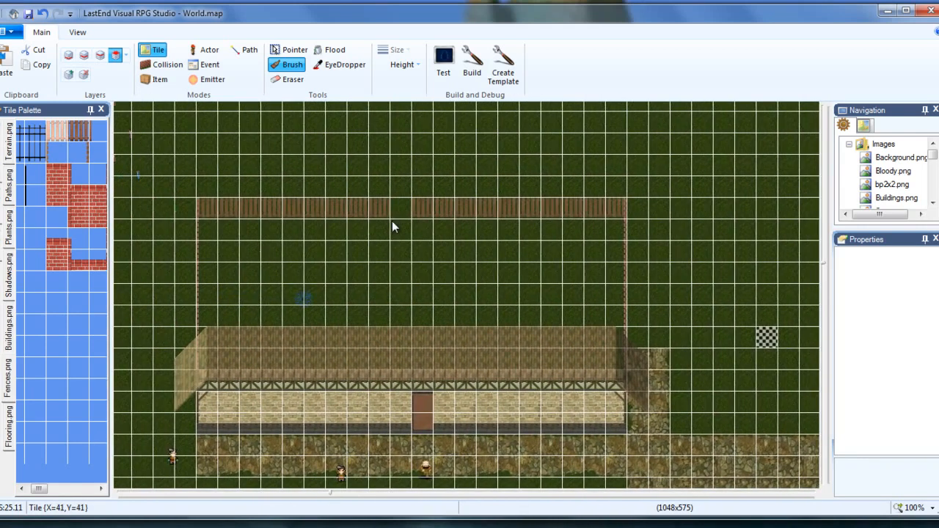
# Place a BattleBackground event in the gap of the wooden fence behind the building and align it to the grid at location 1312, 1280
pyautogui.click(208, 67)
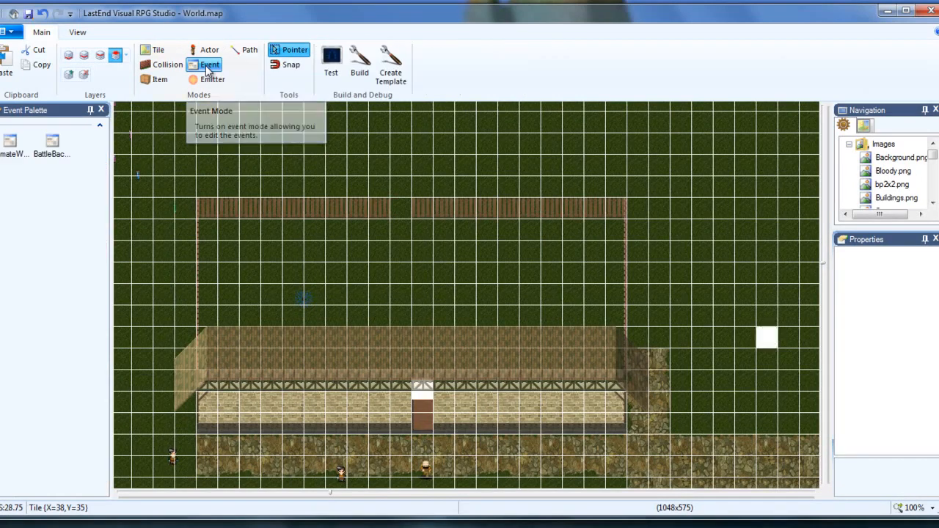
pyautogui.click(51, 145)
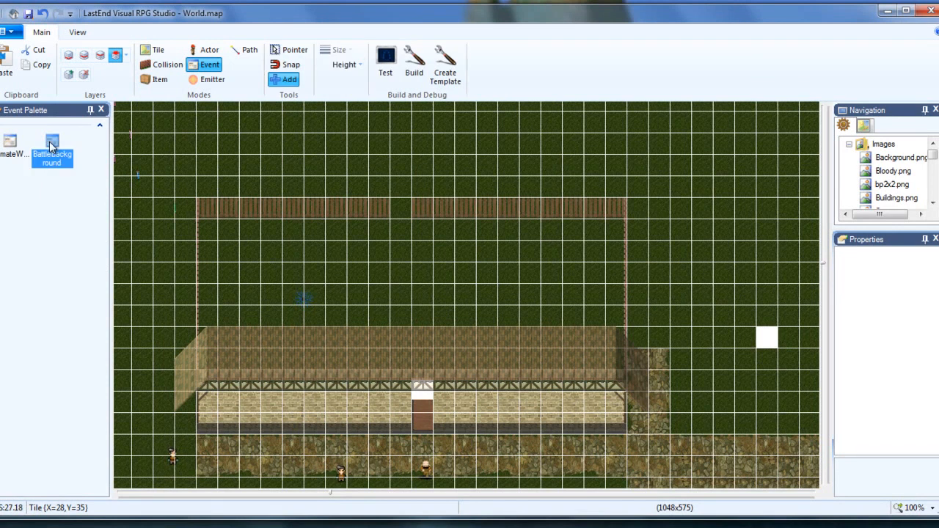
pyautogui.click(396, 207)
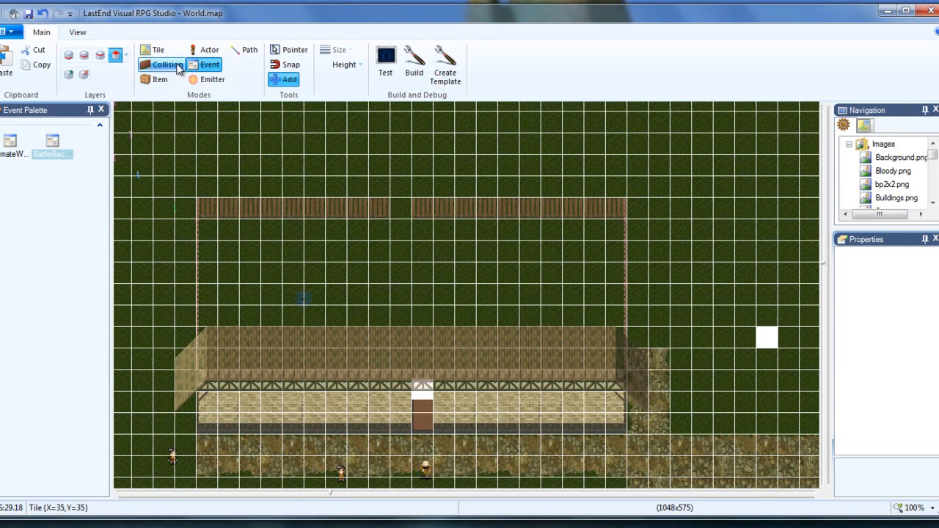
pyautogui.click(394, 207)
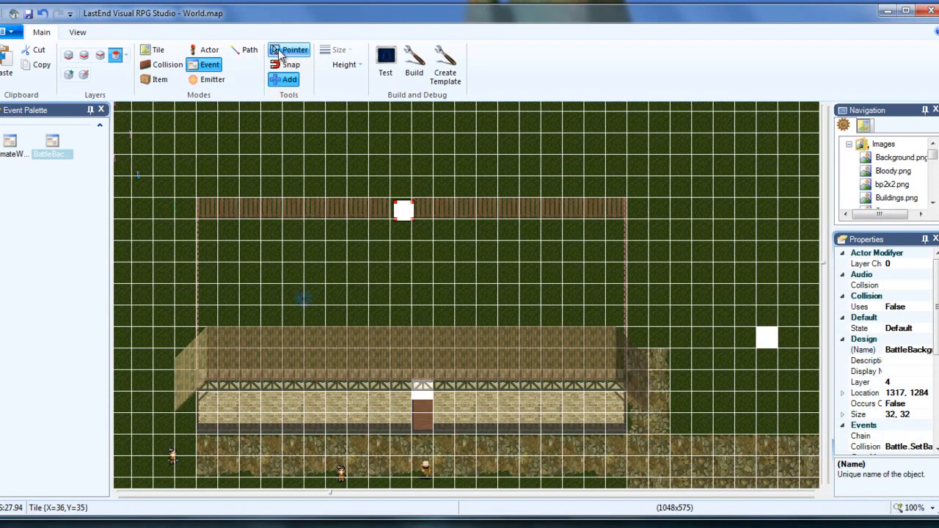
pyautogui.click(279, 51)
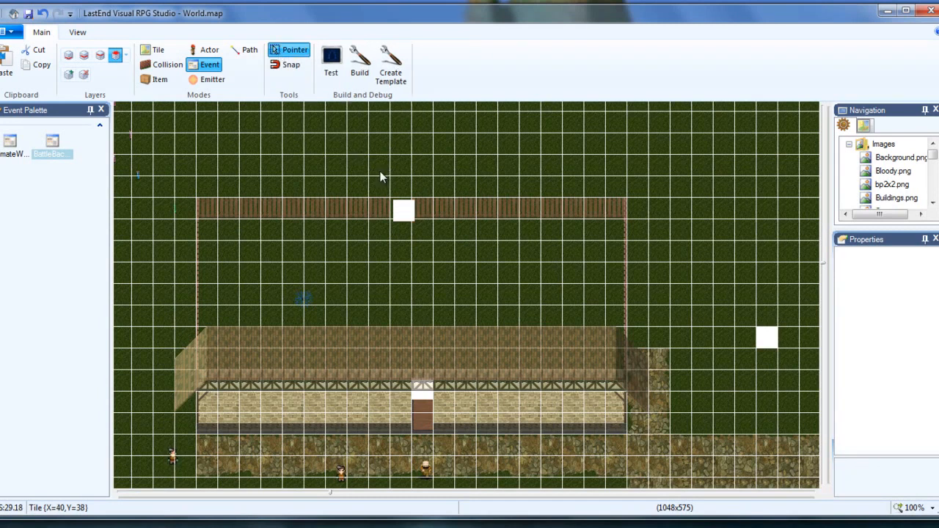
pyautogui.click(405, 216)
pyautogui.moveTo(405, 216); pyautogui.dragTo(402, 213)
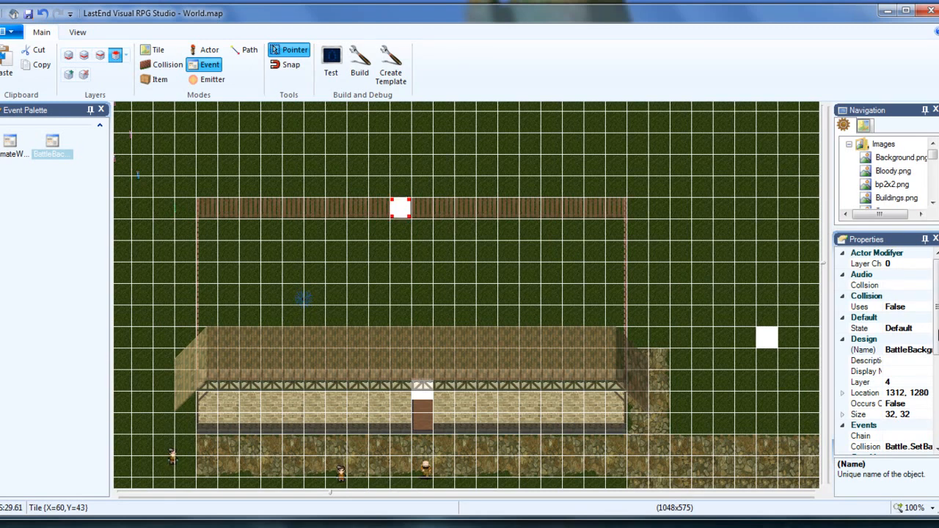
# Enlarge the properties of the fence-gap event to examine its Collision script, and dock them back in place
pyautogui.doubleClick(889, 242)
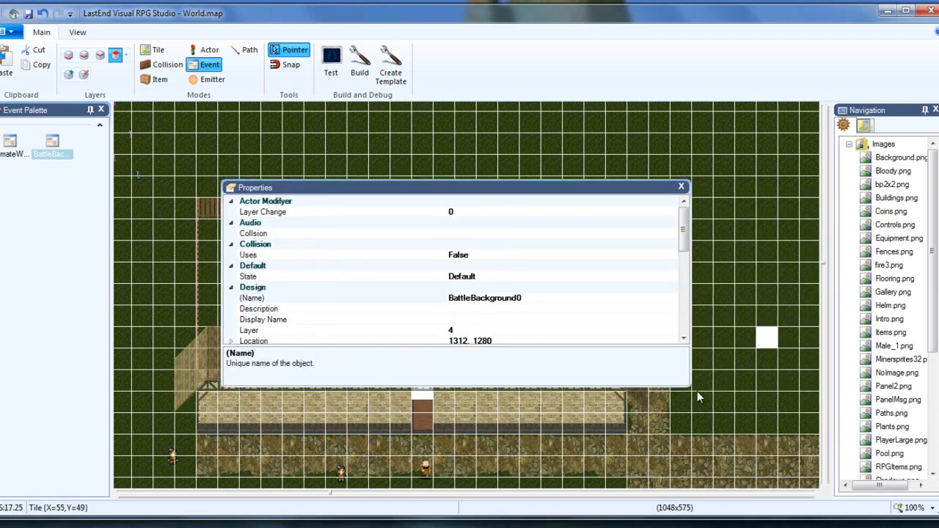
pyautogui.moveTo(683, 233); pyautogui.dragTo(684, 285)
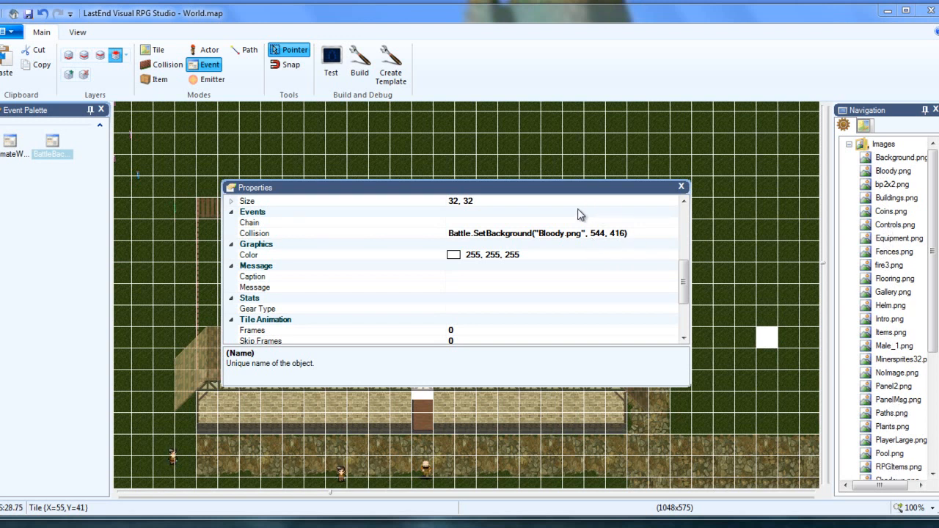
pyautogui.moveTo(501, 188); pyautogui.dragTo(903, 349)
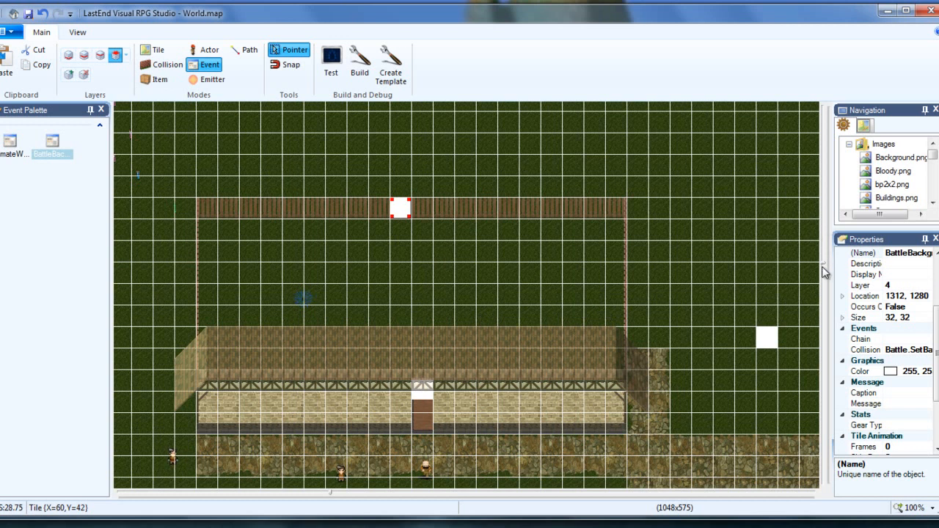
# Select the four actors in front of the building together and move them about one tile south
pyautogui.scroll(-5, 822, 275)
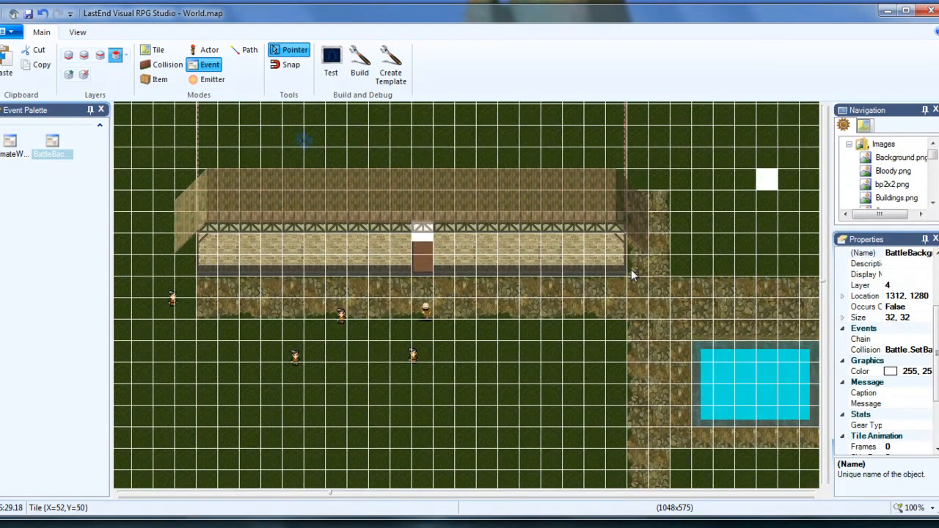
pyautogui.click(209, 50)
pyautogui.moveTo(144, 279); pyautogui.dragTo(421, 397)
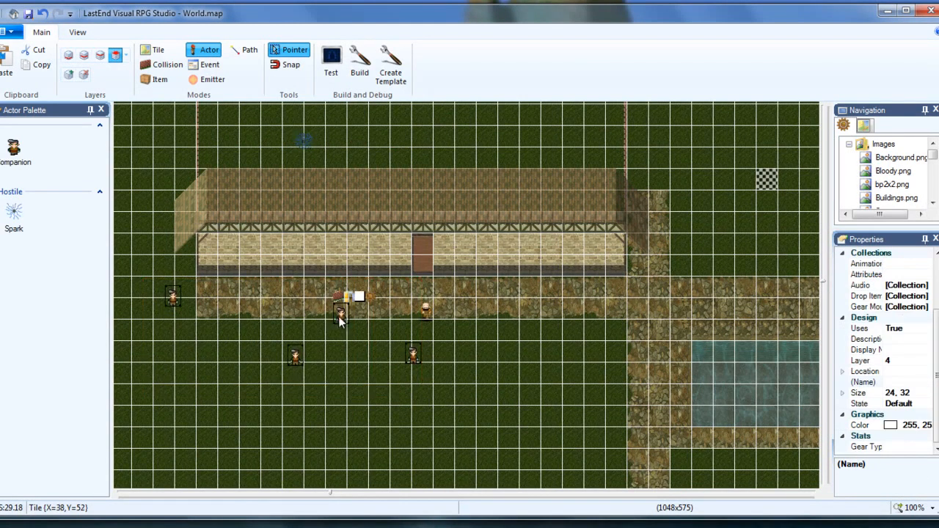
pyautogui.moveTo(342, 313)
pyautogui.mouseDown()
pyautogui.moveTo(351, 359)
pyautogui.moveTo(339, 332)
pyautogui.mouseUp()
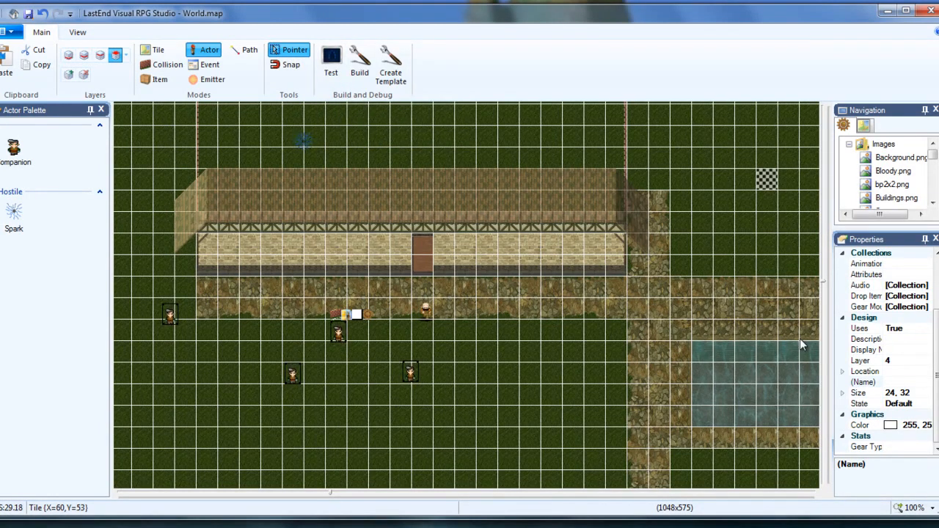
# Test-run the game, shift the bag window aside and walk the player east along the stone path into the first enemy
pyautogui.press('Right')
pyautogui.press('Right')
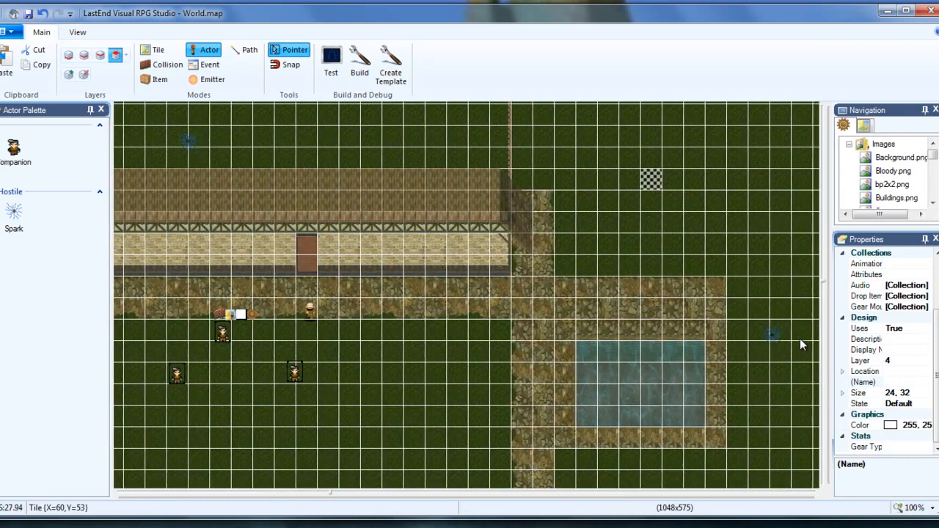
pyautogui.press('Left')
pyautogui.press('Up')
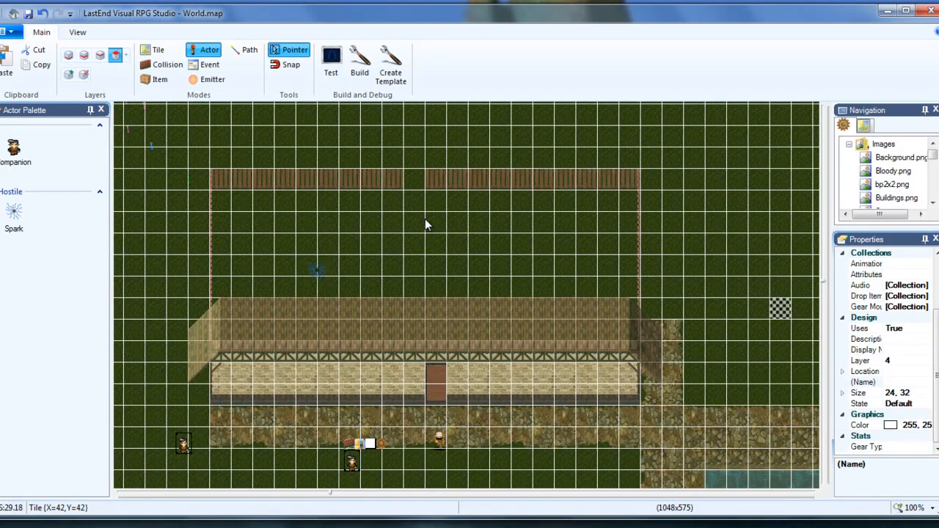
pyautogui.click(331, 62)
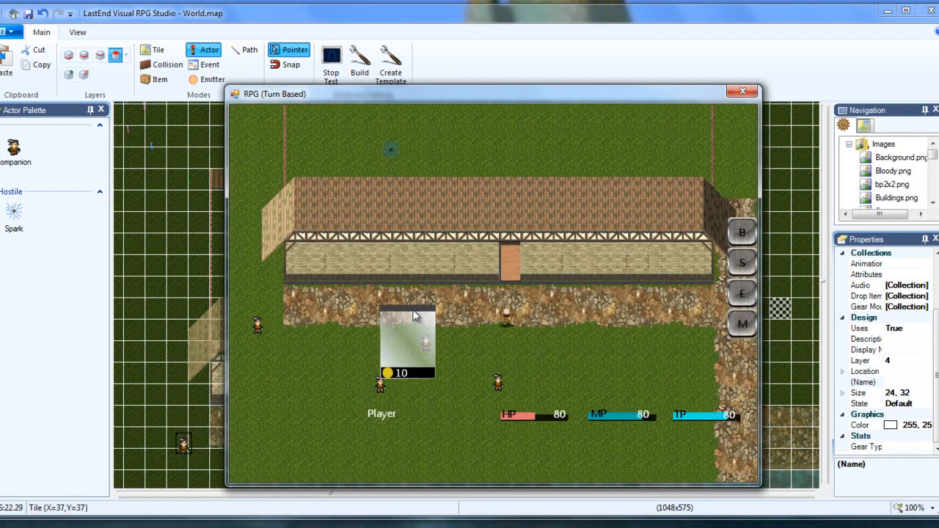
pyautogui.moveTo(414, 315); pyautogui.dragTo(269, 416)
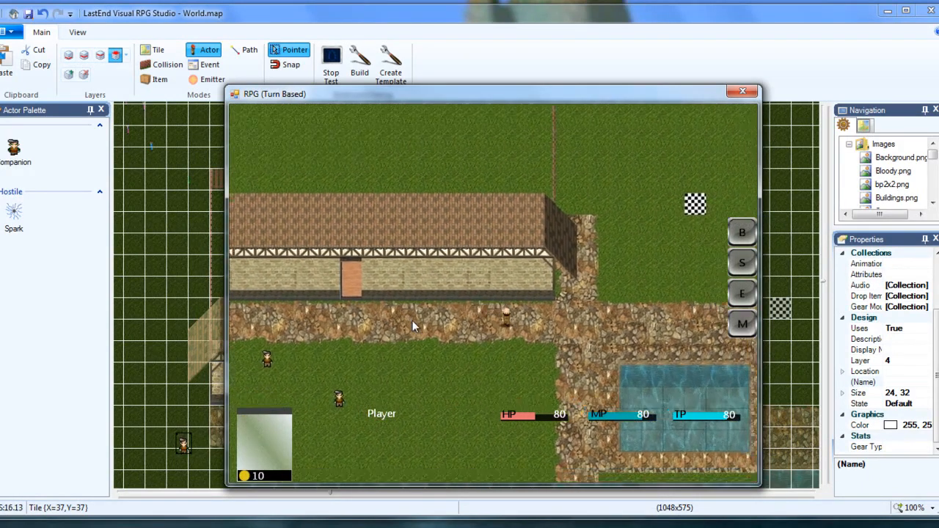
pyautogui.press('Right')
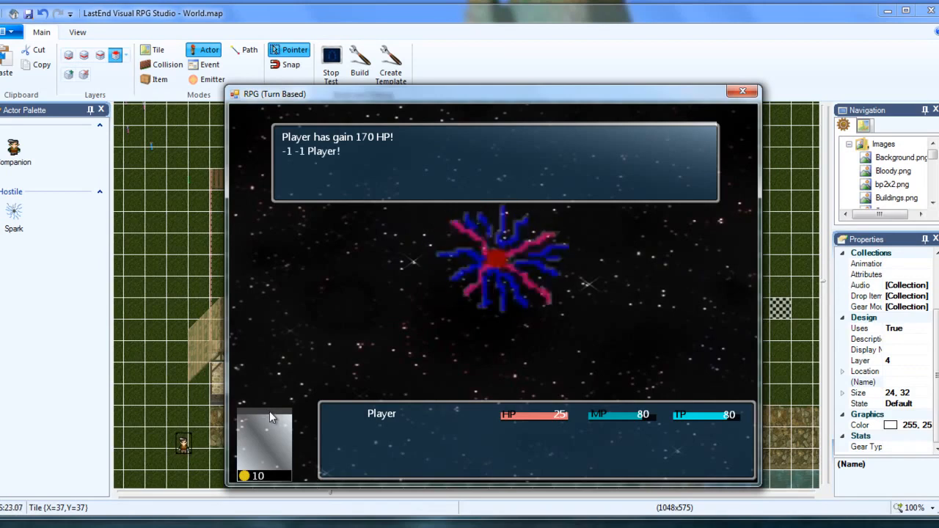
# Move the bag window off the battle commands and fight the enemy until the battle ends
pyautogui.moveTo(269, 411); pyautogui.dragTo(729, 283)
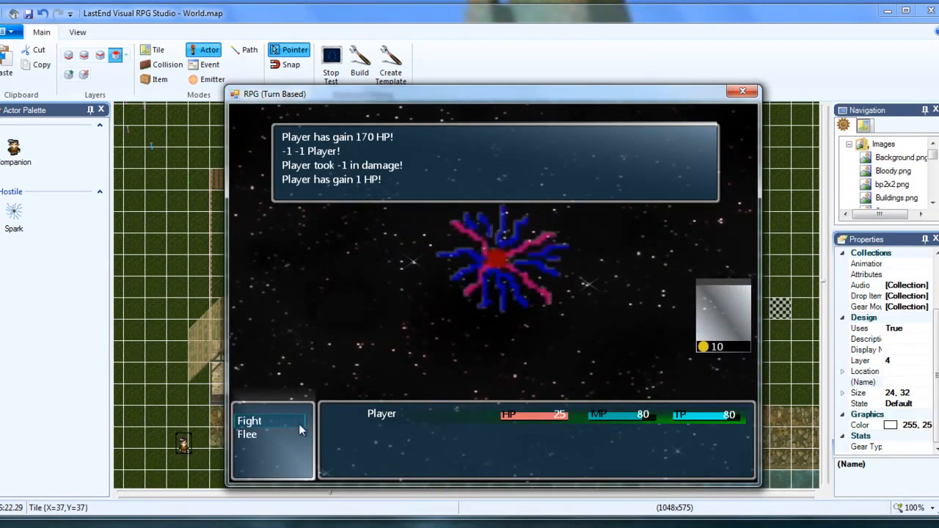
pyautogui.click(254, 422)
pyautogui.click(254, 420)
pyautogui.click(254, 421)
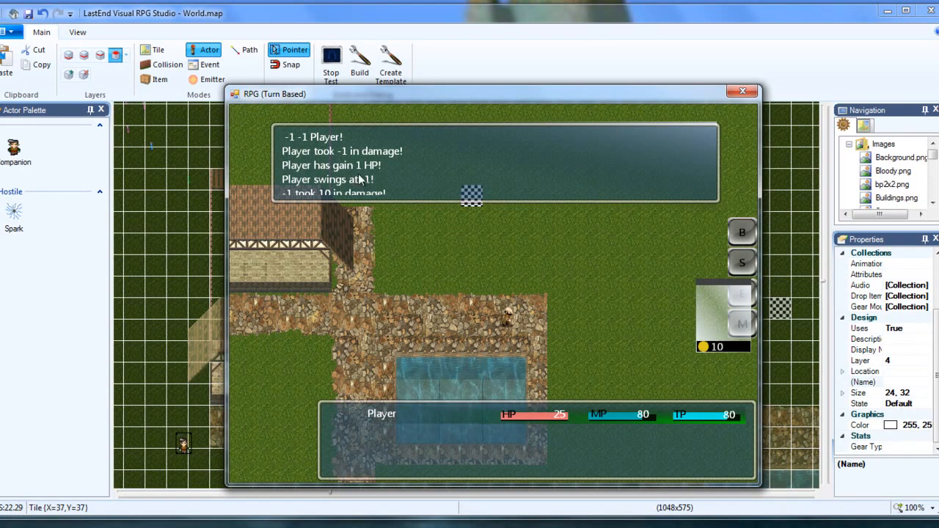
# Walk the player around the building and through the fence gap over the battle background event to meet the enemy inside
pyautogui.click(410, 302)
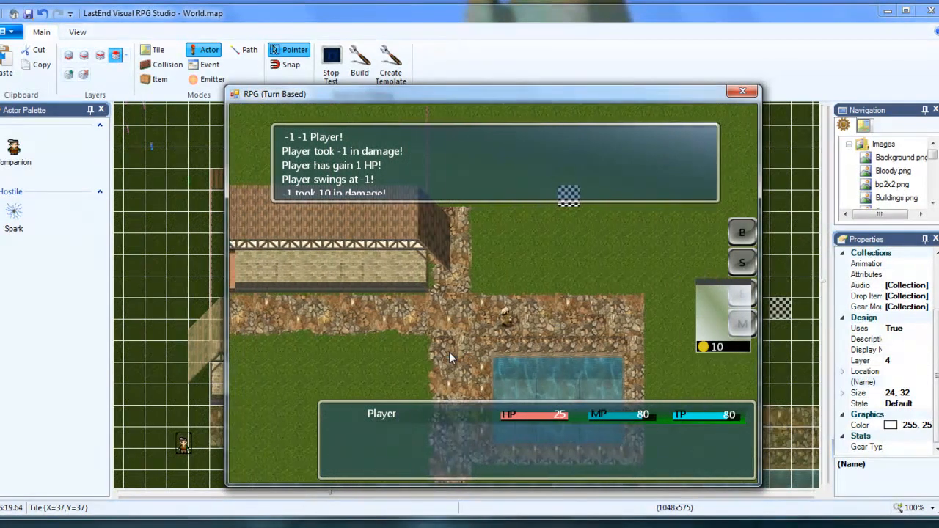
pyautogui.press('Up')
pyautogui.press('Up')
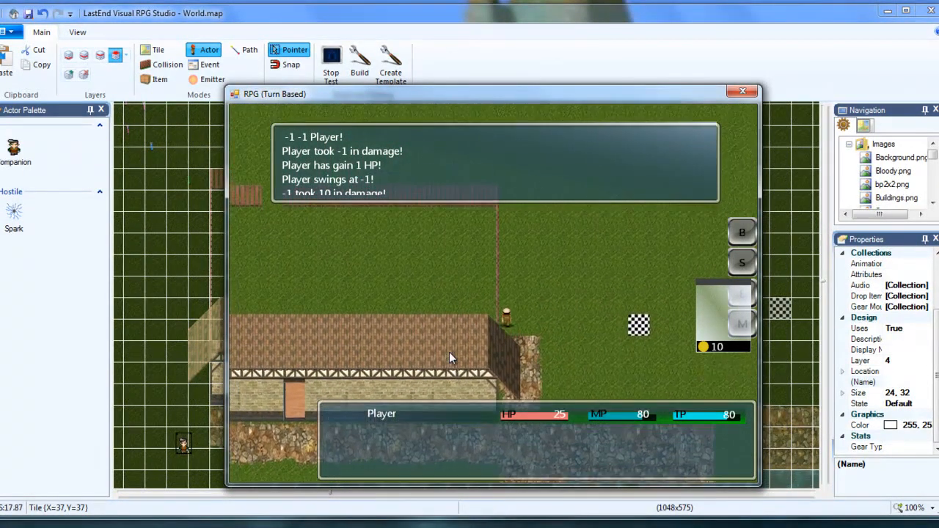
pyautogui.press('Up')
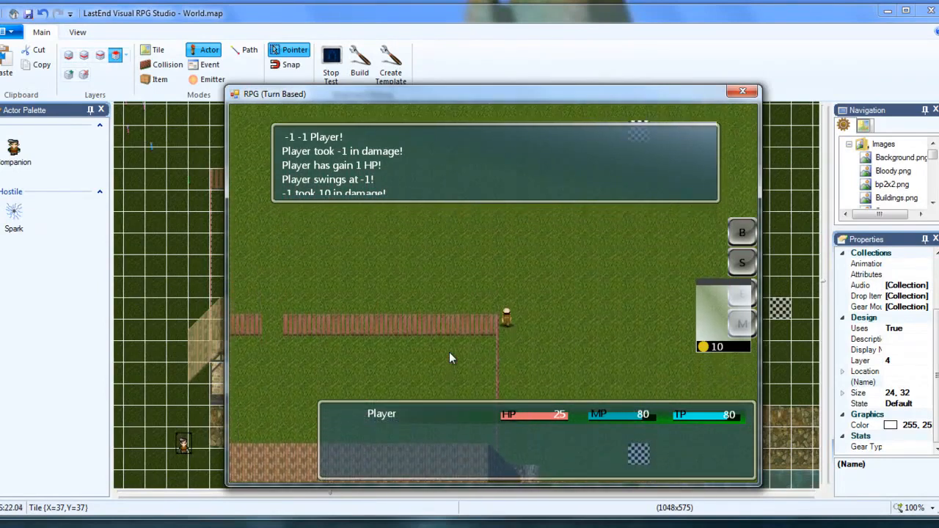
pyautogui.press('Left')
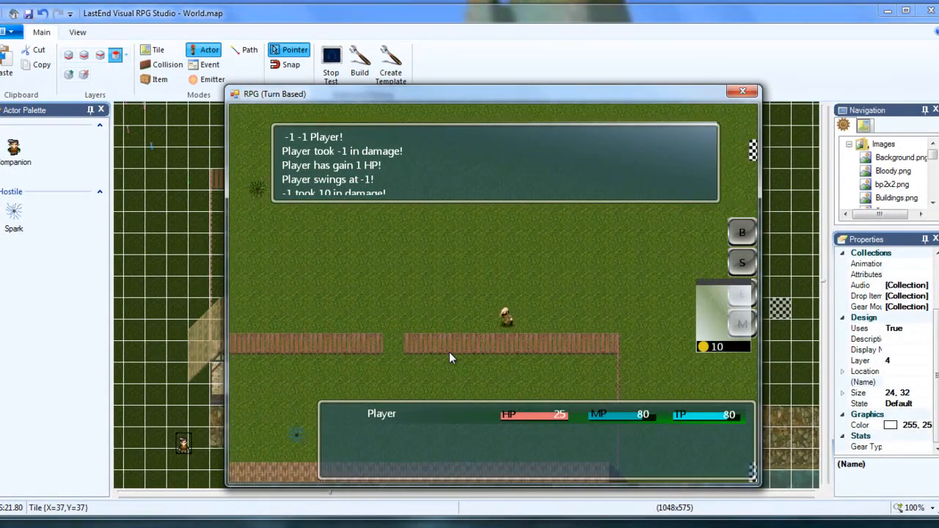
pyautogui.press('Left')
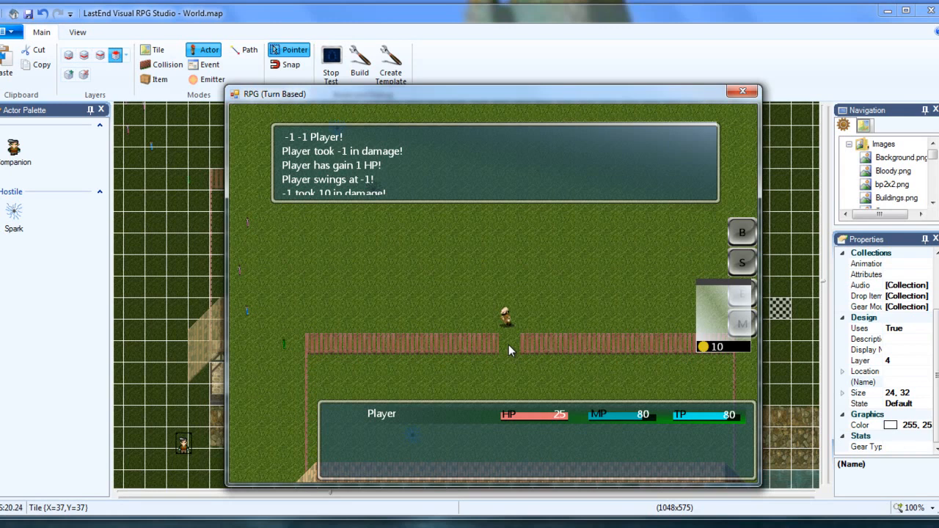
pyautogui.press('Down')
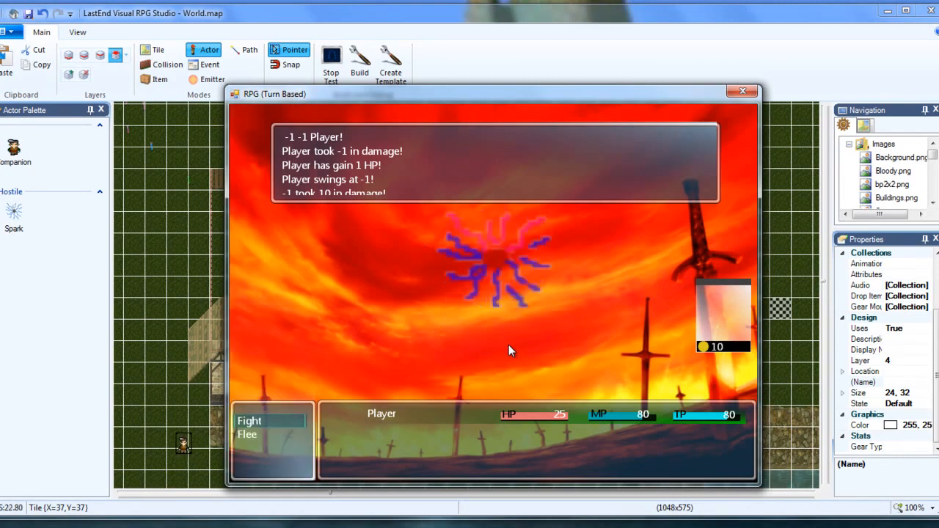
# Fight the enemy in the fenced yard to the end and close the test game
pyautogui.click(262, 422)
pyautogui.click(262, 422)
pyautogui.click(261, 420)
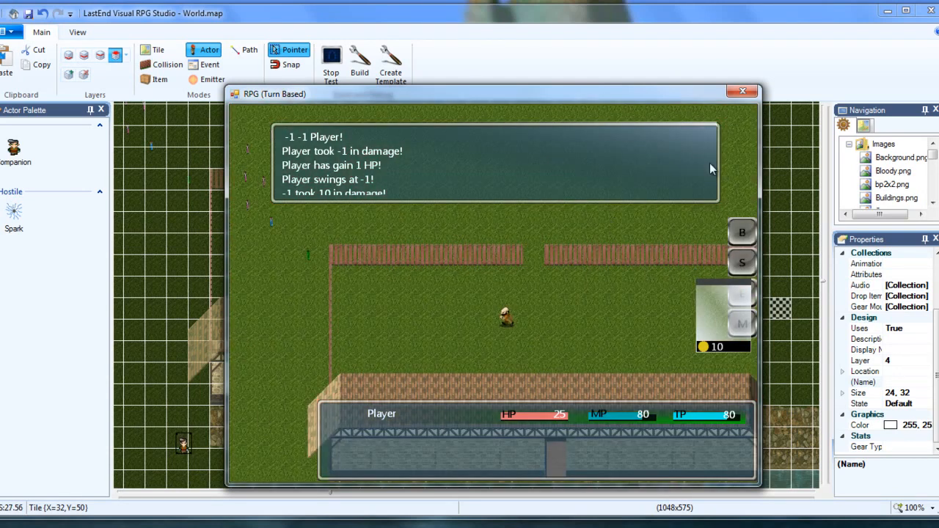
pyautogui.click(743, 91)
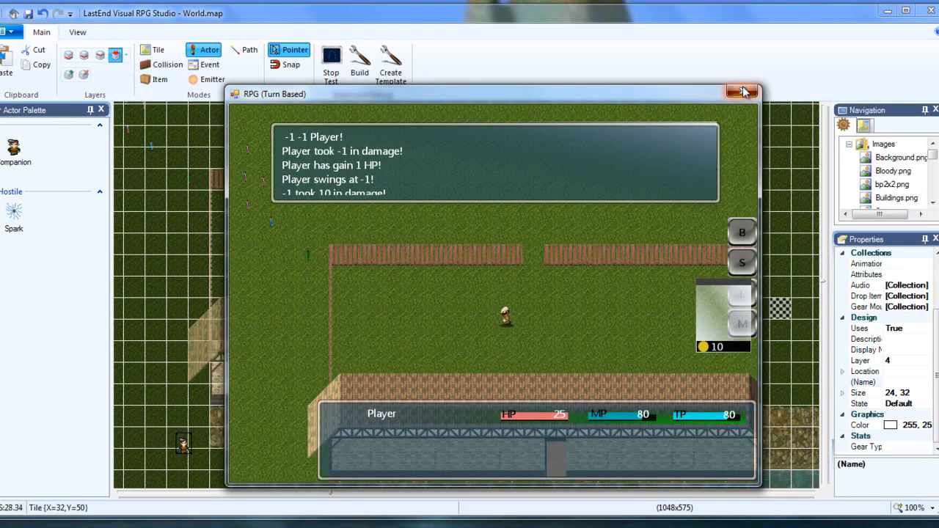
# Select the battle background event in the fence gap and examine its Collision script property
pyautogui.scroll(5, 929, 330)
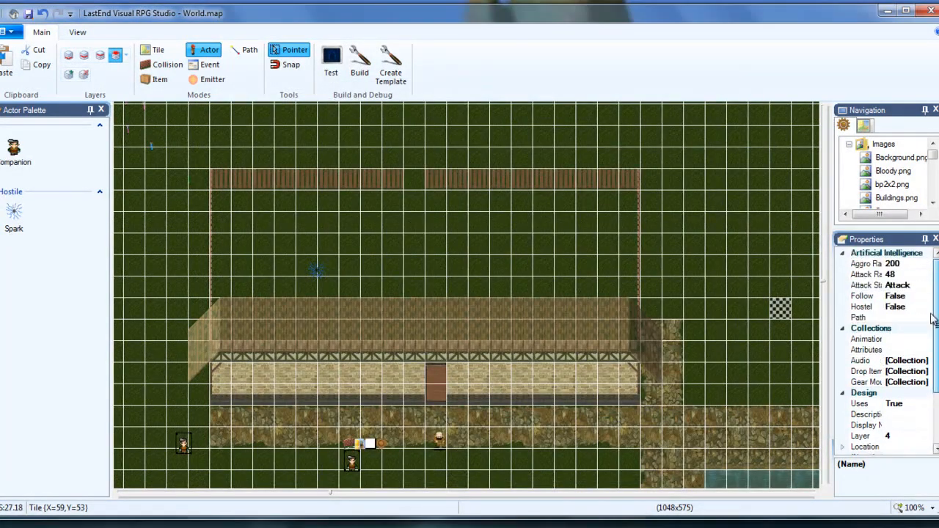
pyautogui.scroll(-5, 929, 294)
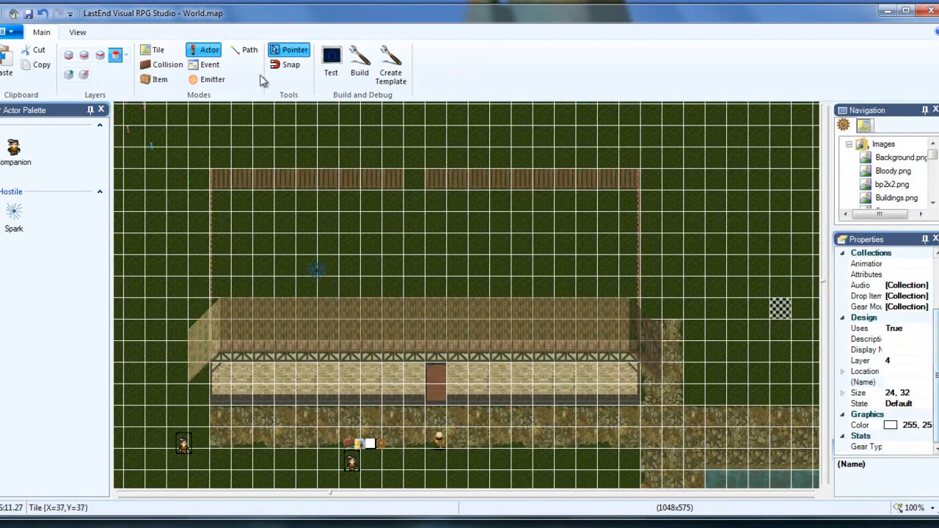
pyautogui.click(206, 65)
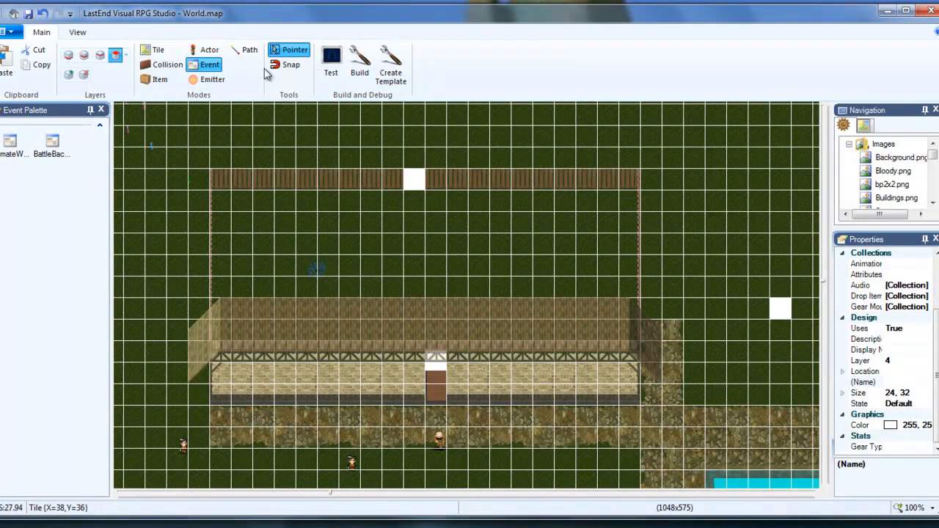
pyautogui.click(413, 181)
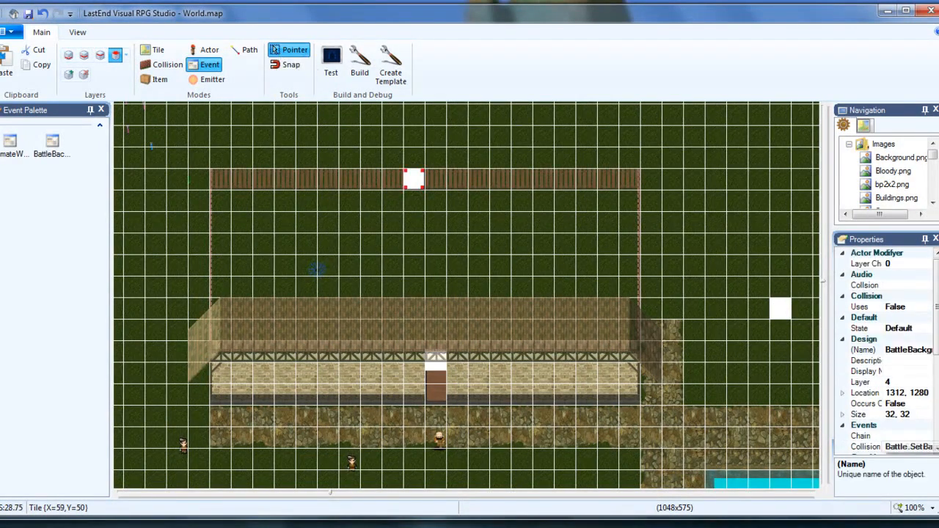
pyautogui.scroll(-4, 915, 323)
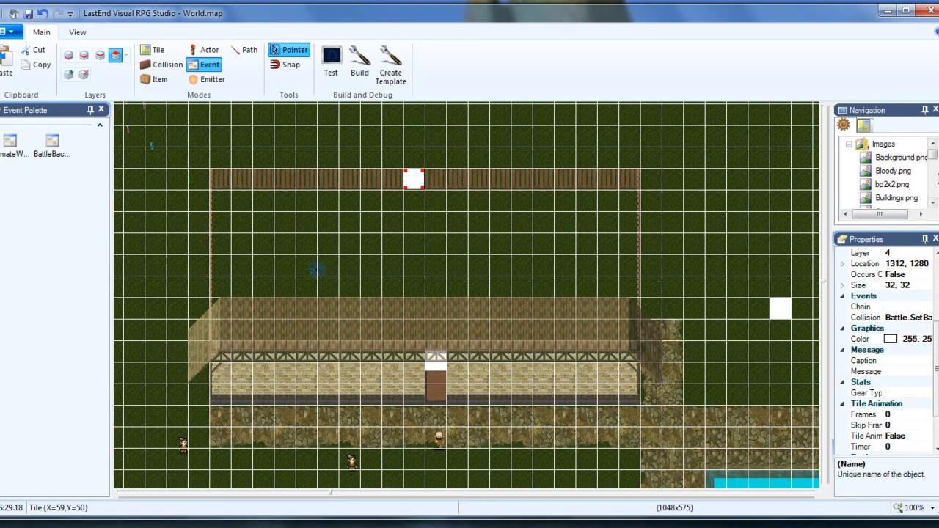
# Collapse the project's Images folder and expand its Scripts folder to look through the script files
pyautogui.click(848, 147)
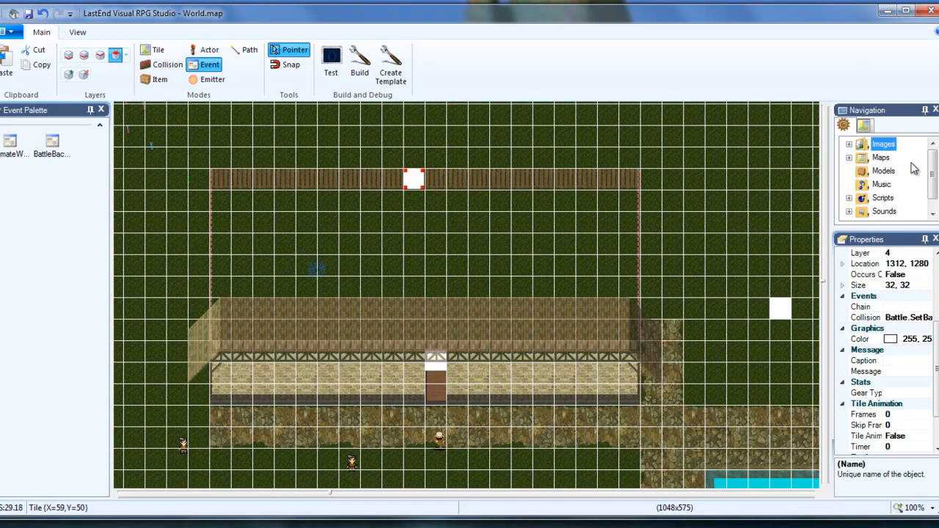
pyautogui.scroll(-1, 934, 171)
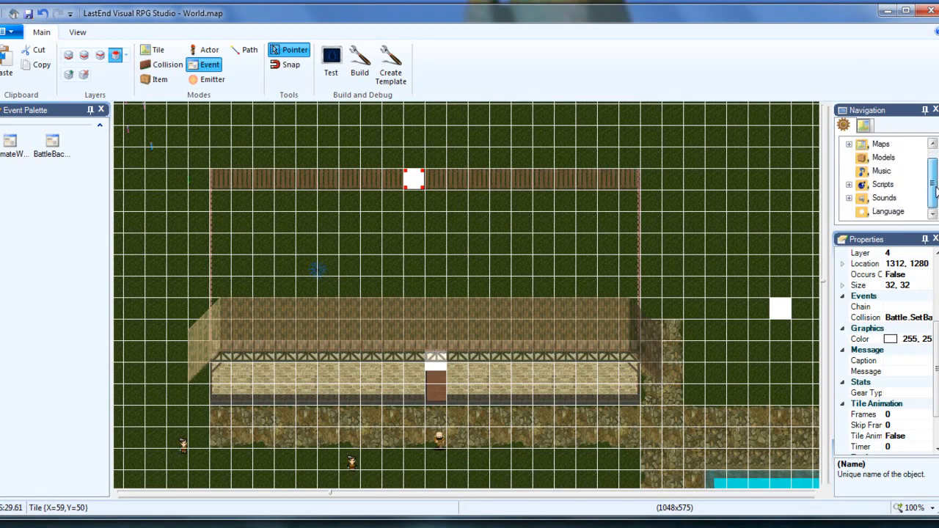
pyautogui.click(850, 185)
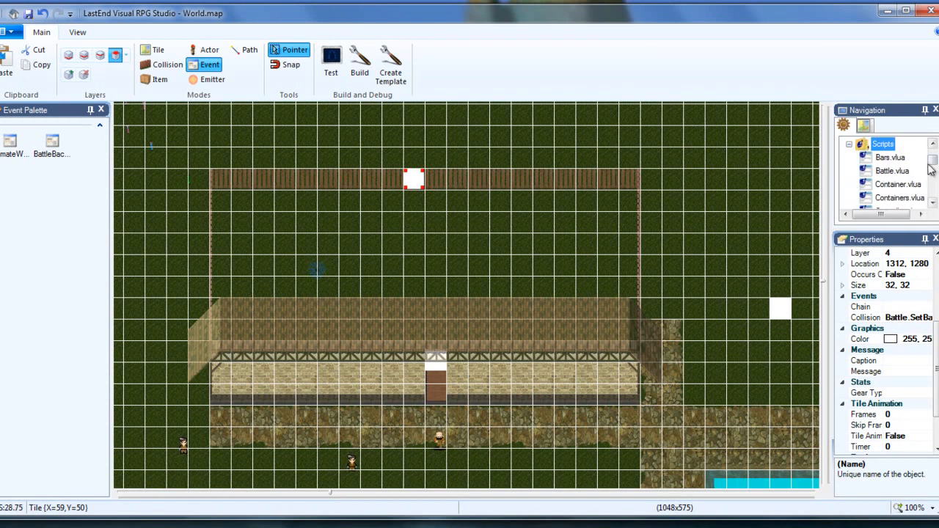